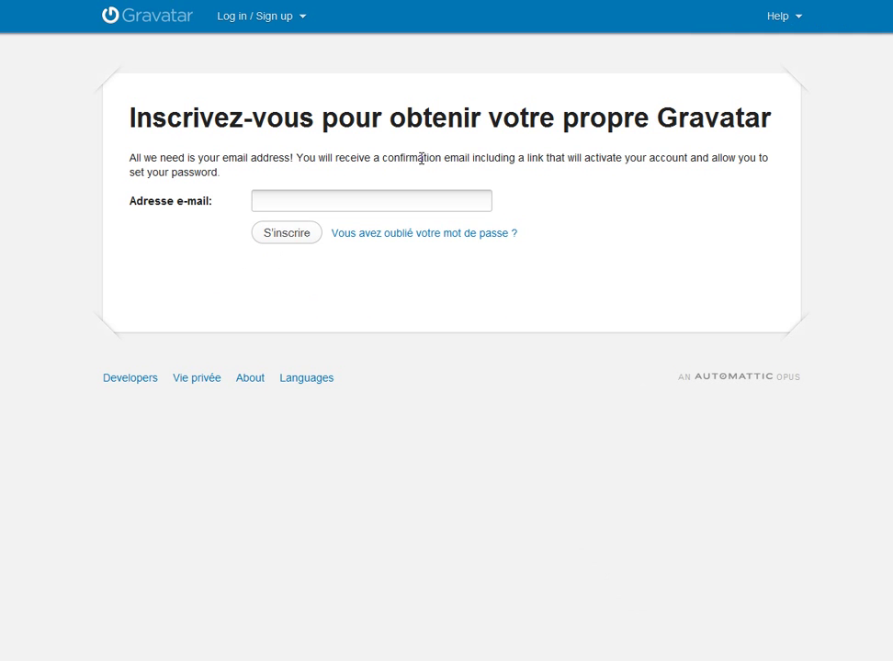
Sign up on Gravatar with the site's e-mail address to get a confirmation e-mail
{"action": "left_click", "coordinate": [287, 200]}
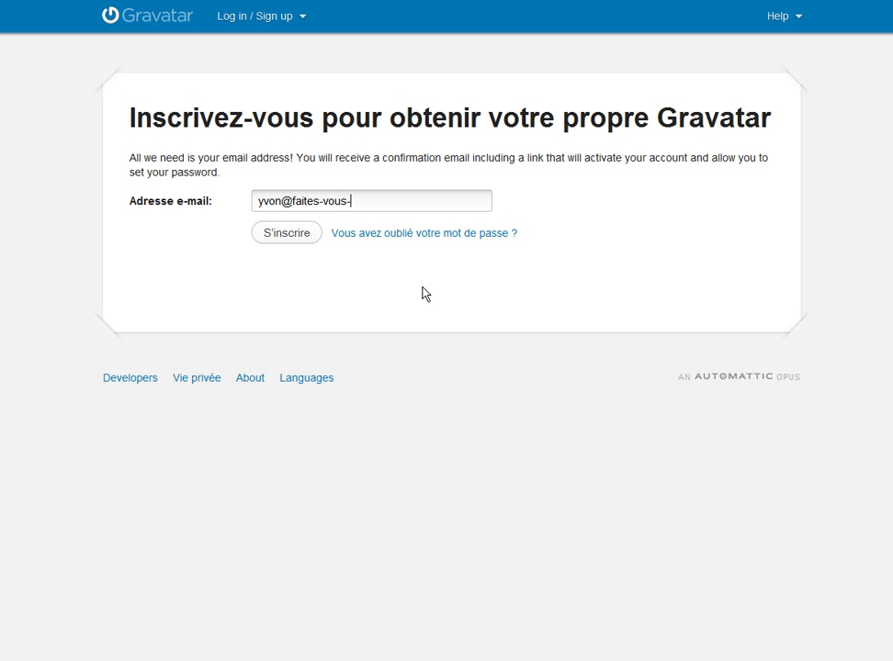
{"action": "left_click", "coordinate": [277, 237]}
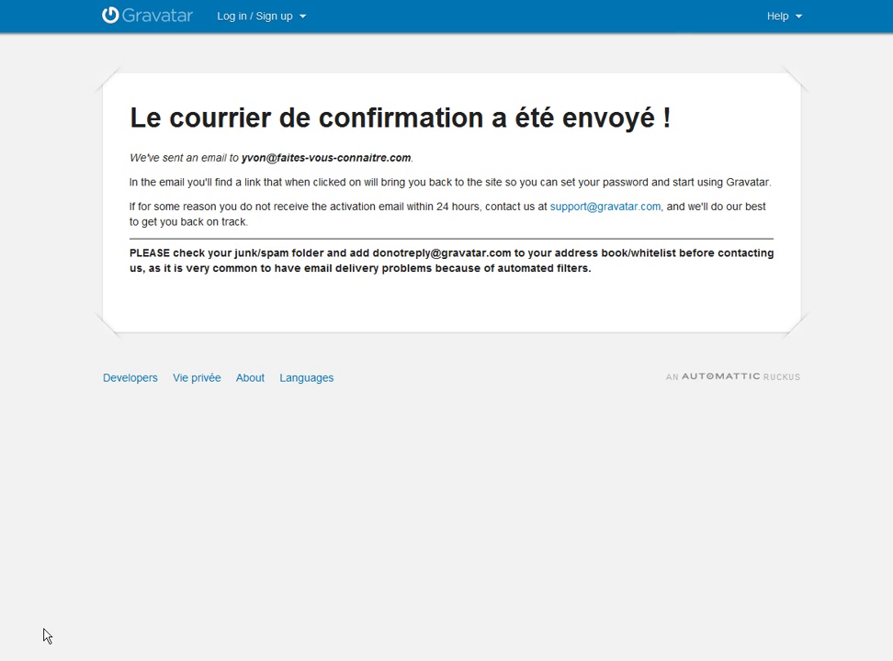
Open the 'Welcome to Gravatar' message in Windows Mail and follow its activation link
{"action": "left_click", "coordinate": [226, 660]}
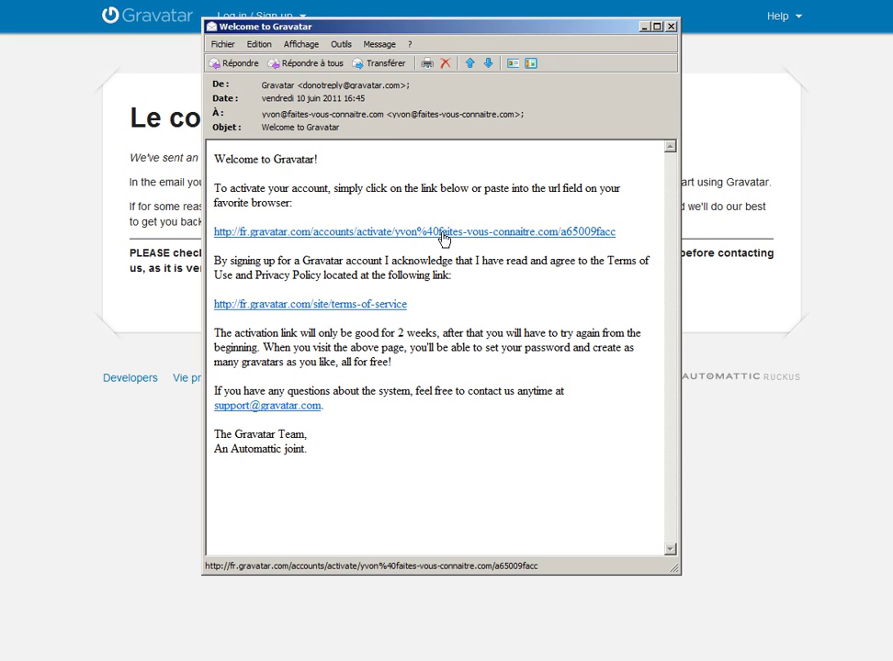
{"action": "left_click", "coordinate": [444, 236]}
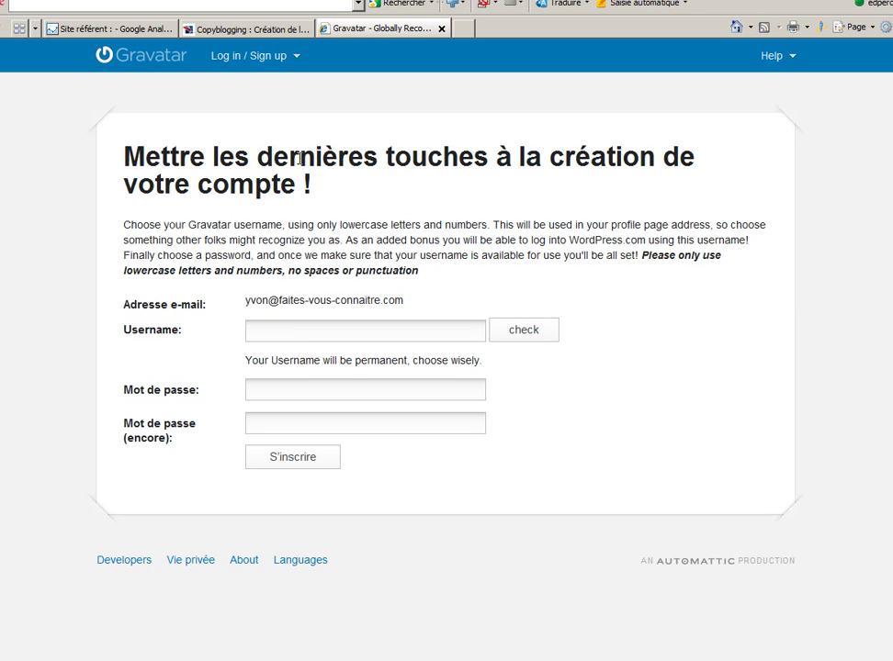
Pick a username, confirm it is available, enter the account password twice and submit
{"action": "mouse_move", "coordinate": [300, 159]}
{"action": "left_click", "coordinate": [290, 333]}
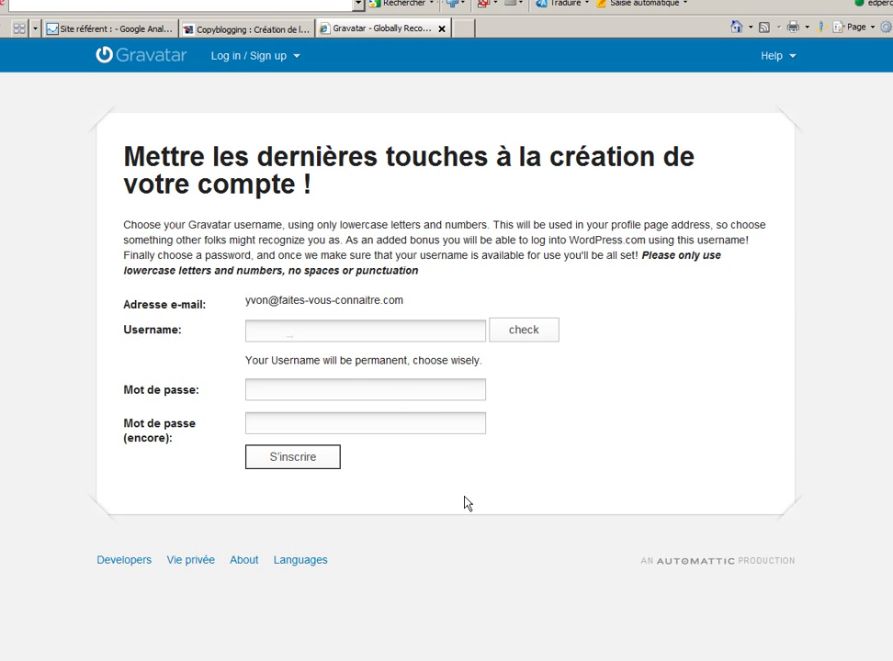
{"action": "type", "text": "YvonTest"}
{"action": "left_click", "coordinate": [531, 330]}
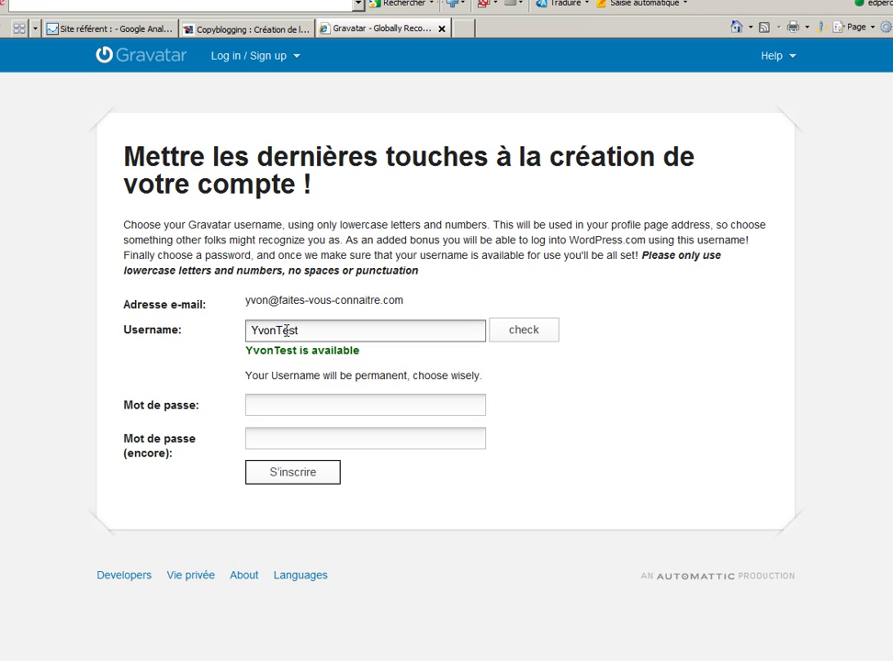
{"action": "left_click", "coordinate": [283, 403]}
{"action": "type", "text": "********"}
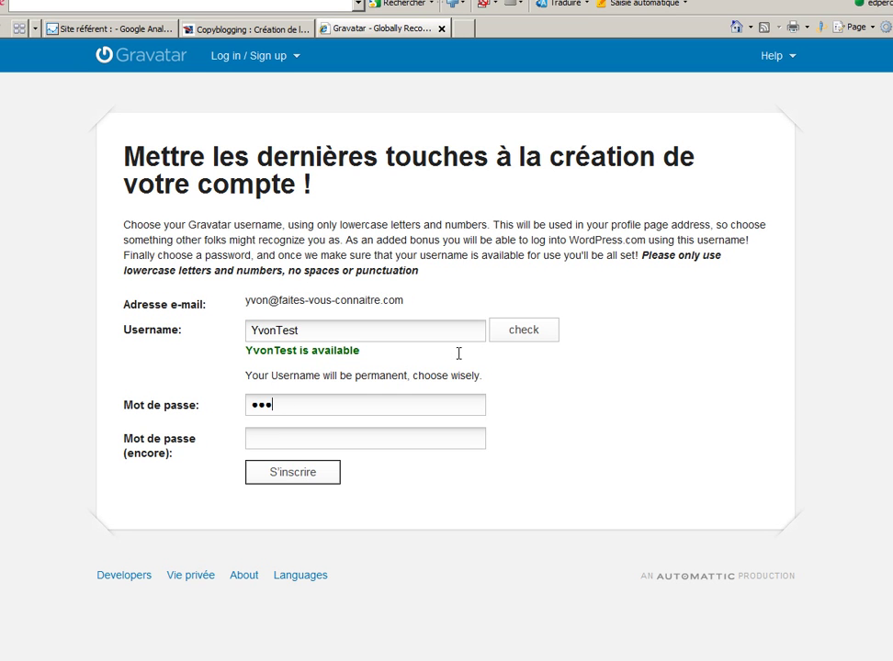
{"action": "key", "text": "Tab"}
{"action": "type", "text": "********"}
{"action": "left_click", "coordinate": [288, 475]}
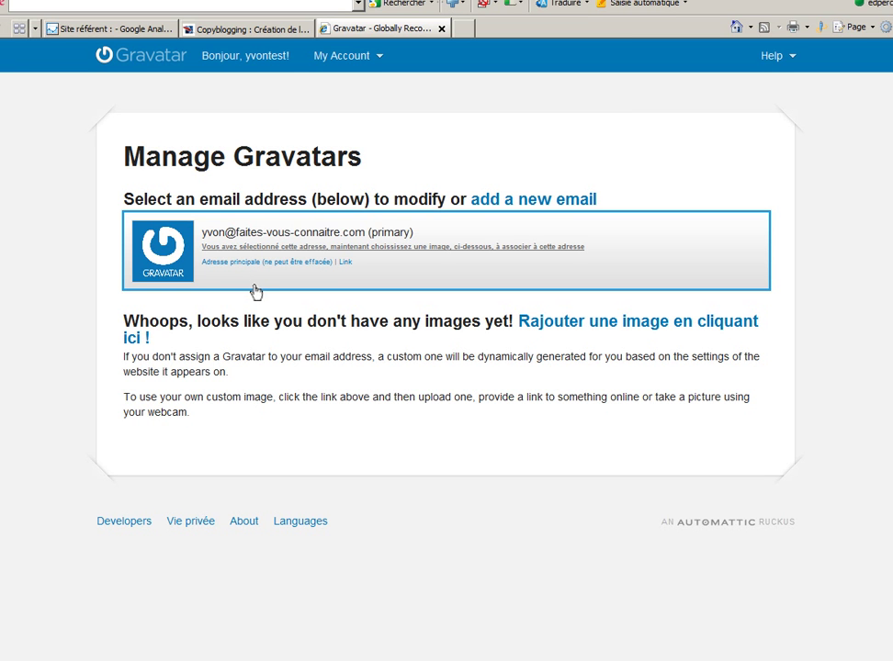
Add an image from 'Le disque dur de mon ordinateur', reaching the file-selection upload page
{"action": "left_click", "coordinate": [606, 327]}
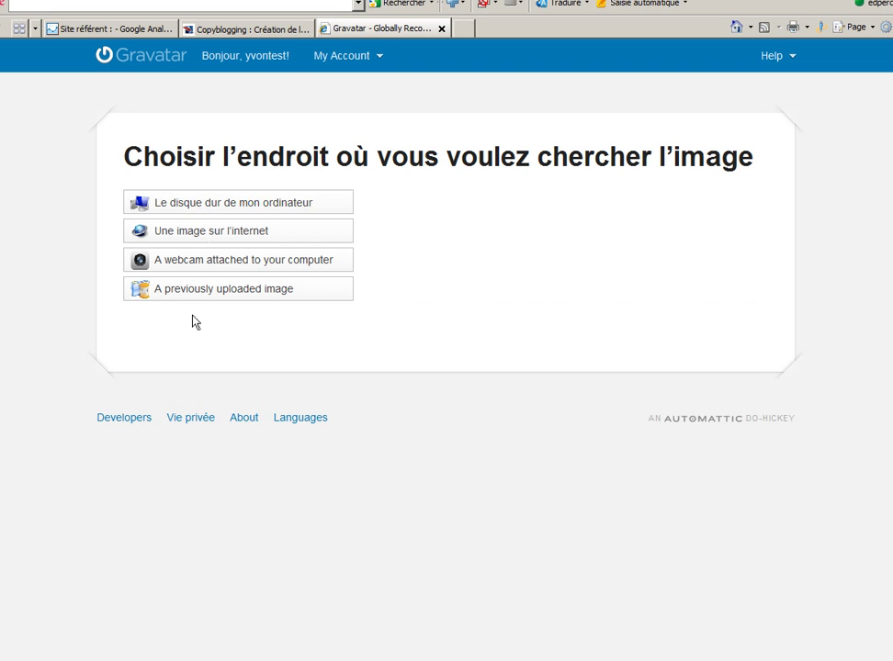
{"action": "left_click", "coordinate": [254, 204]}
{"action": "left_click", "coordinate": [225, 206]}
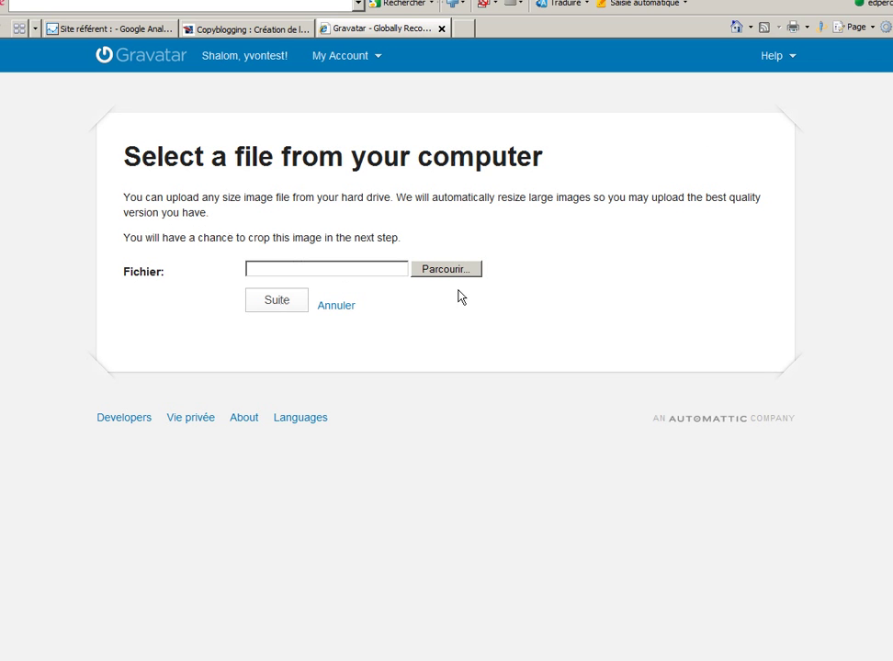
Choose colere-pop-up.jpg from the PhotosBlog folder as the file to upload
{"action": "left_click", "coordinate": [450, 269]}
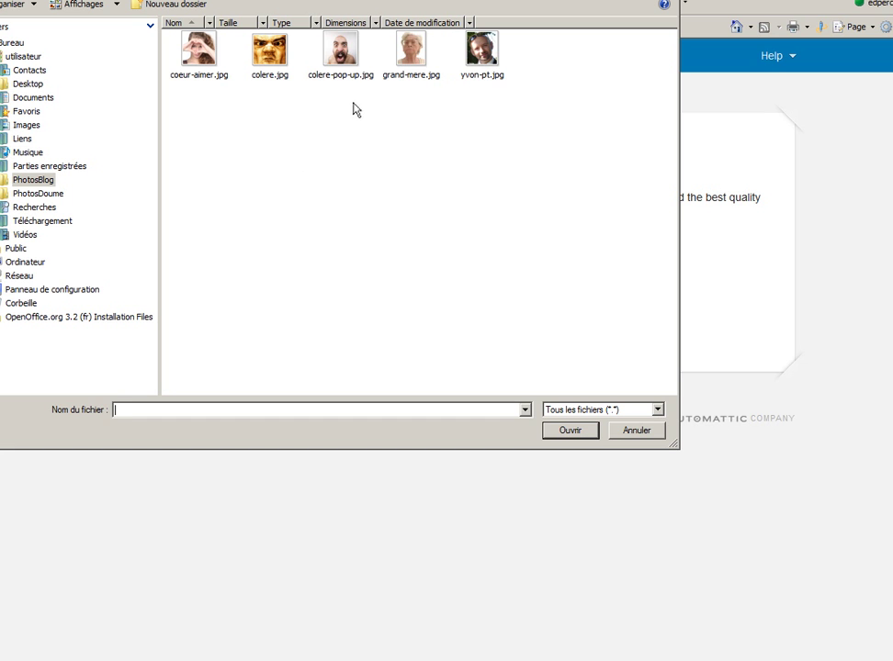
{"action": "left_click", "coordinate": [342, 53]}
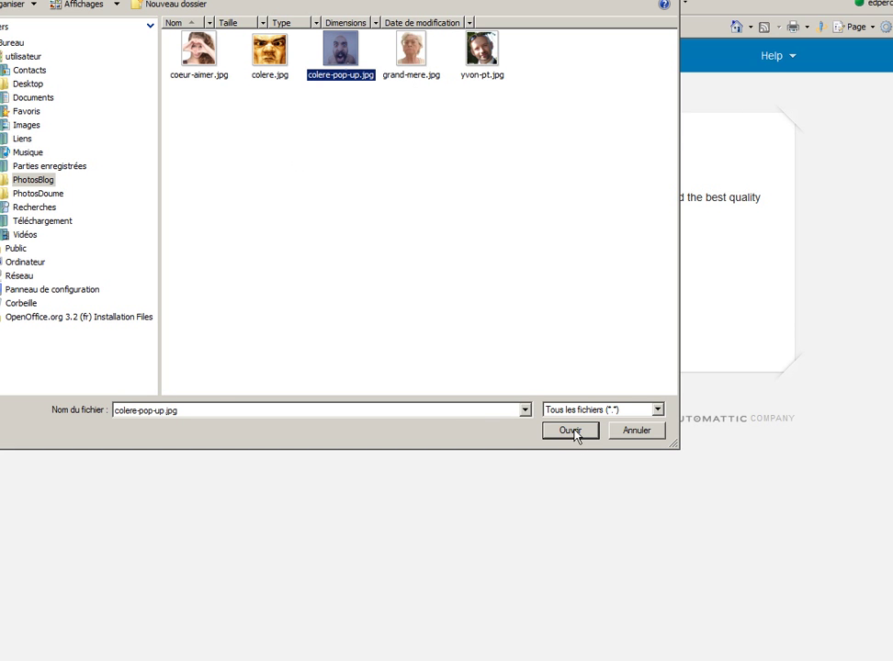
{"action": "double_click", "coordinate": [338, 49]}
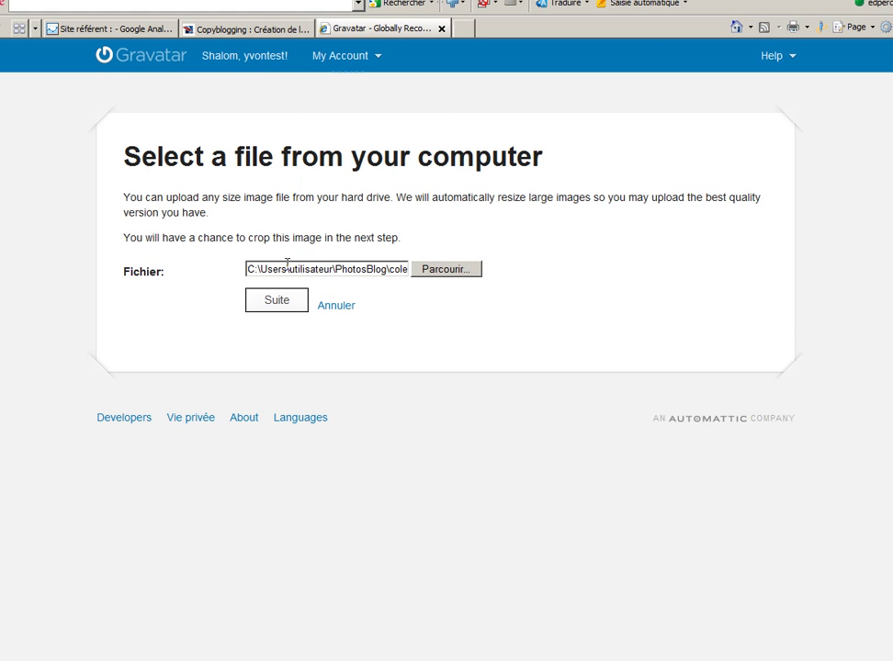
Upload colere-pop-up.jpg, crop it to a smaller square over the face, and rate it G
{"action": "left_click", "coordinate": [272, 298]}
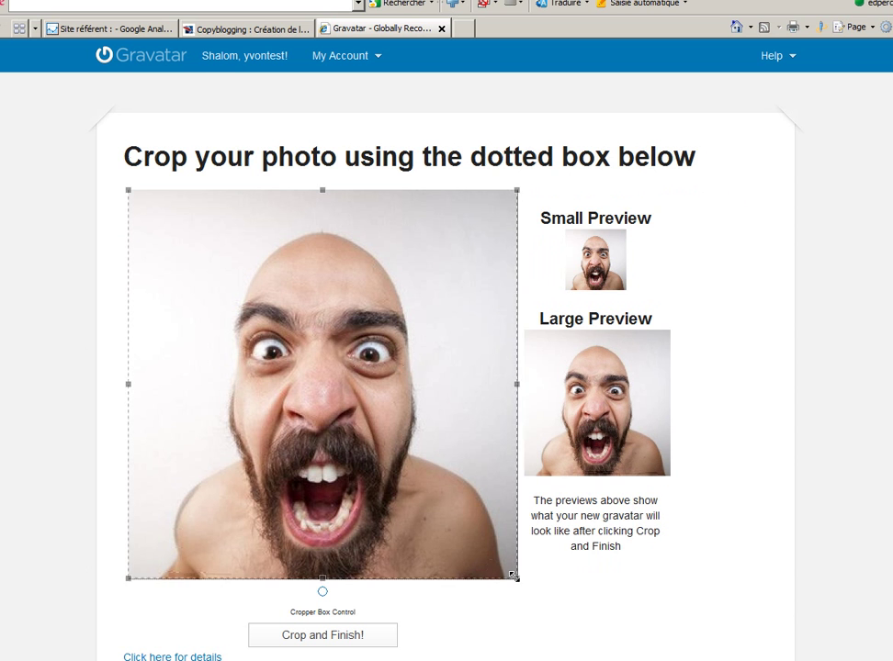
{"action": "left_click_drag", "start_coordinate": [517, 579], "coordinate": [427, 487]}
{"action": "left_click_drag", "start_coordinate": [360, 373], "coordinate": [389, 431]}
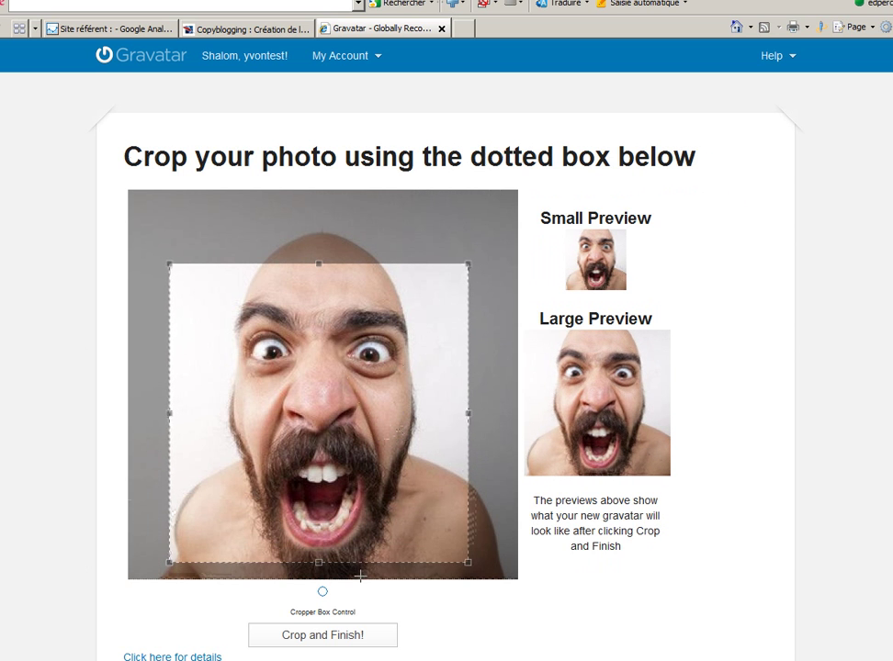
{"action": "left_click", "coordinate": [328, 645]}
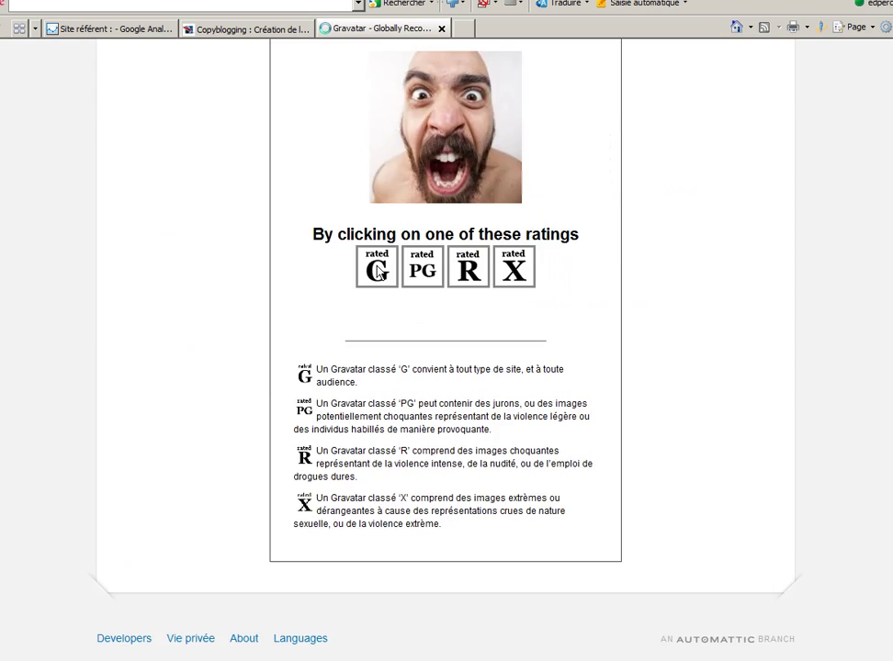
{"action": "left_click", "coordinate": [378, 269]}
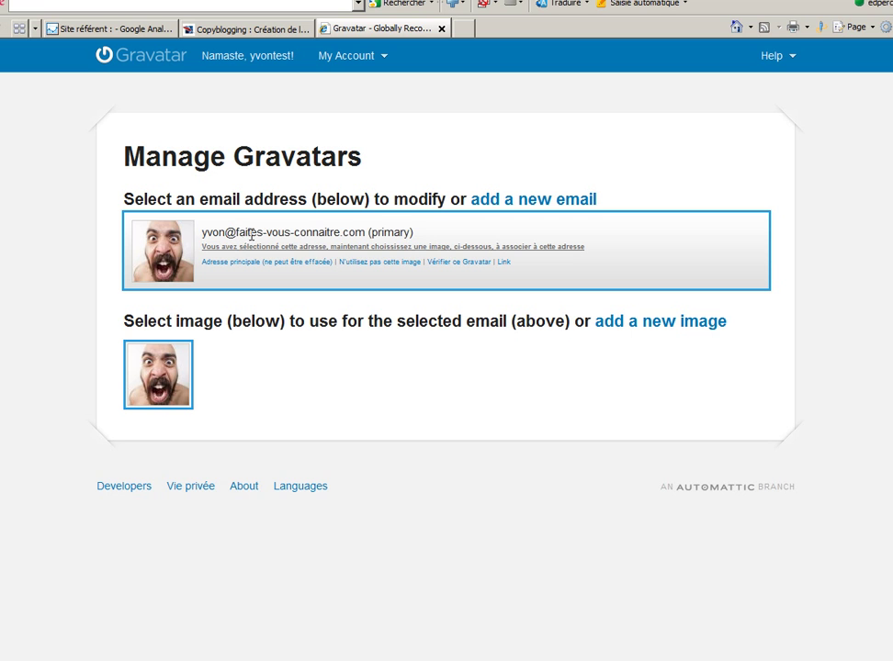
Upload colere.jpg from the PhotosBlog folder as a second image, reaching the crop page
{"action": "mouse_move", "coordinate": [249, 236]}
{"action": "left_click_drag", "start_coordinate": [204, 233], "coordinate": [365, 233]}
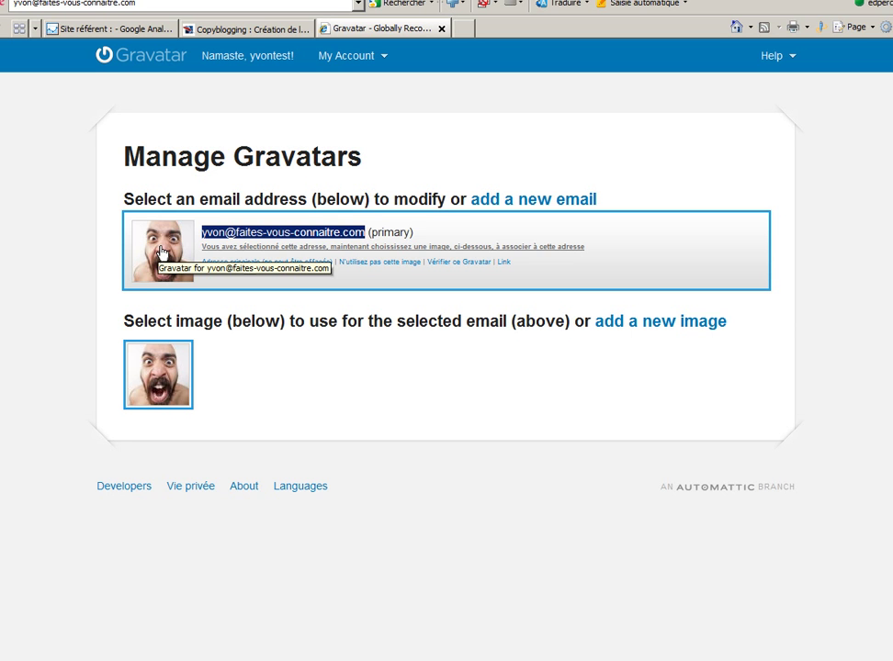
{"action": "mouse_move", "coordinate": [159, 375]}
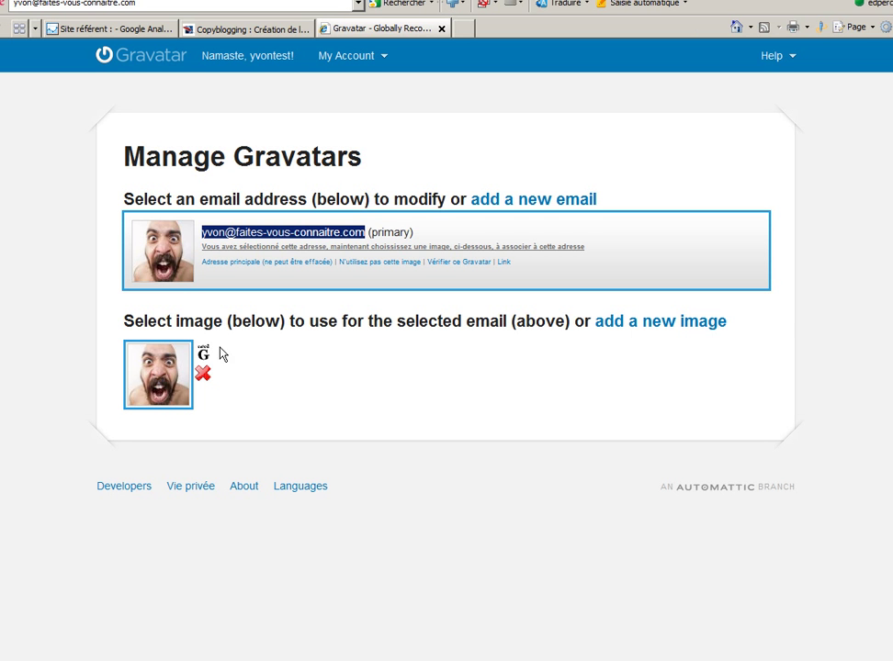
{"action": "left_click", "coordinate": [652, 324]}
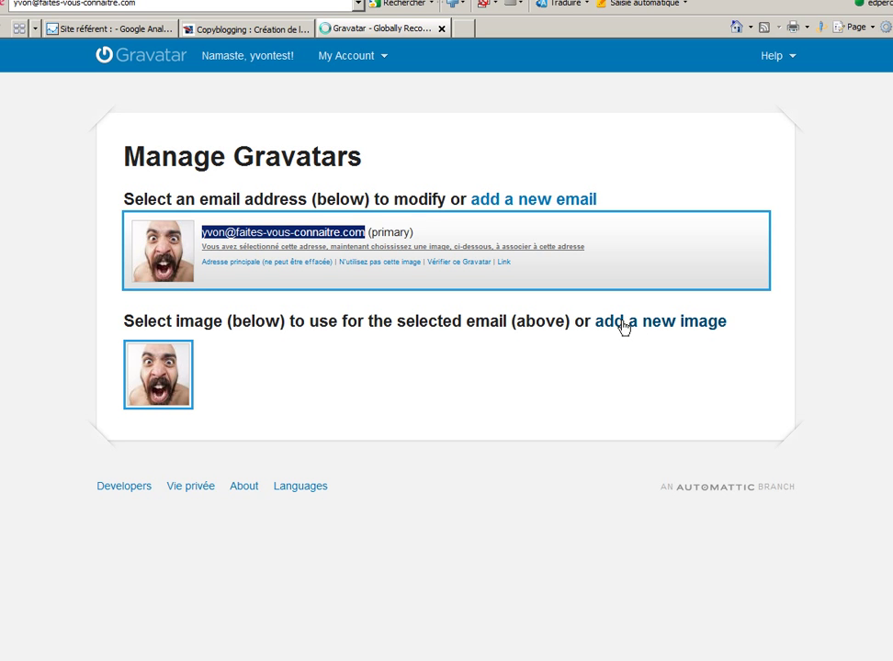
{"action": "mouse_move", "coordinate": [623, 328]}
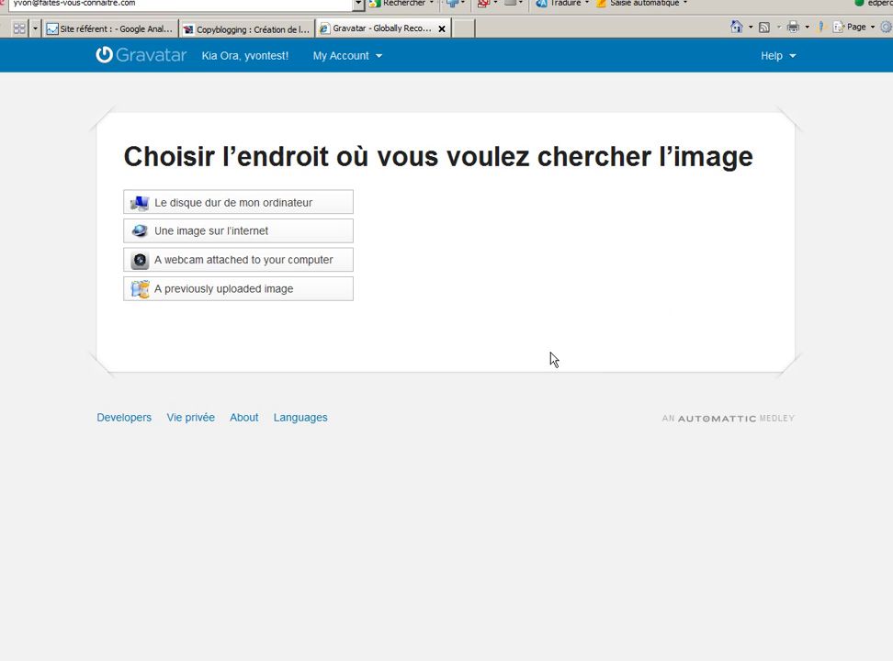
{"action": "left_click", "coordinate": [229, 204]}
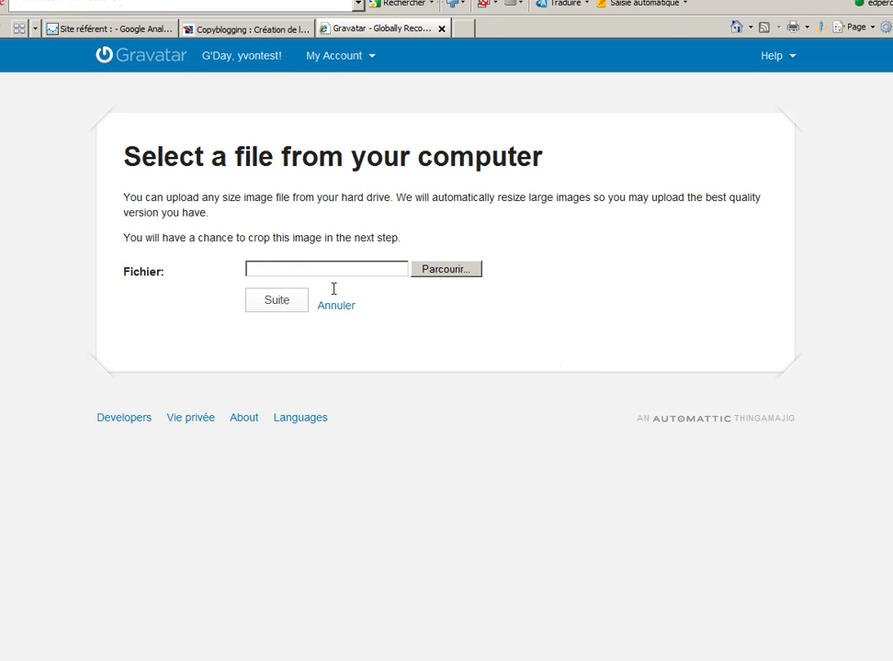
{"action": "left_click", "coordinate": [441, 271]}
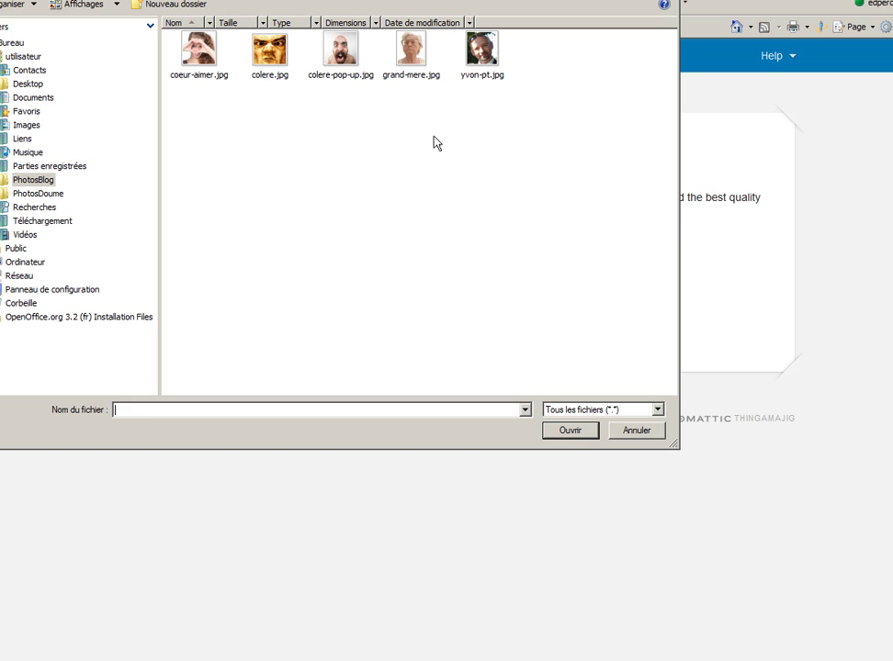
{"action": "left_click", "coordinate": [270, 61]}
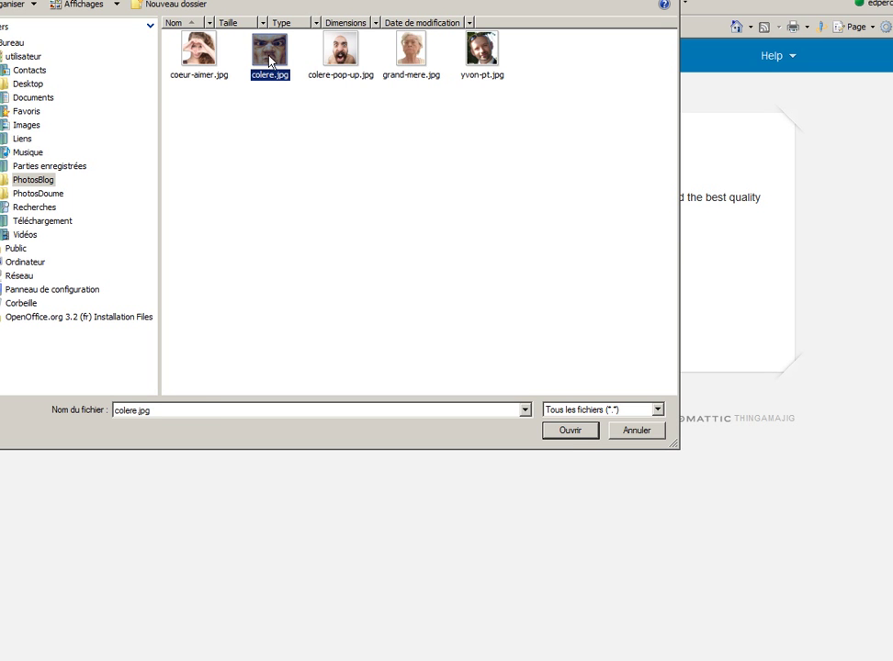
{"action": "left_click", "coordinate": [578, 433]}
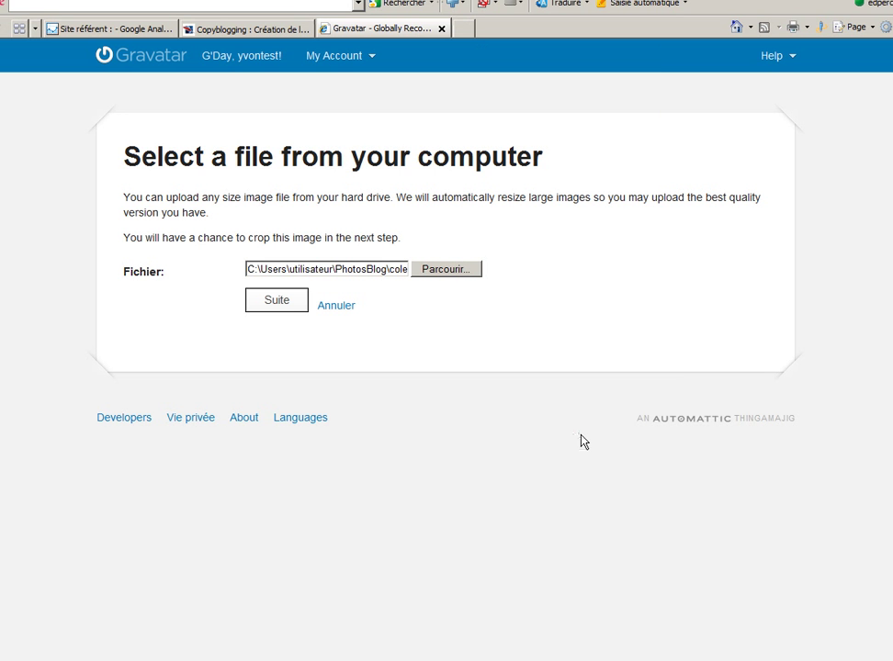
{"action": "left_click", "coordinate": [281, 304]}
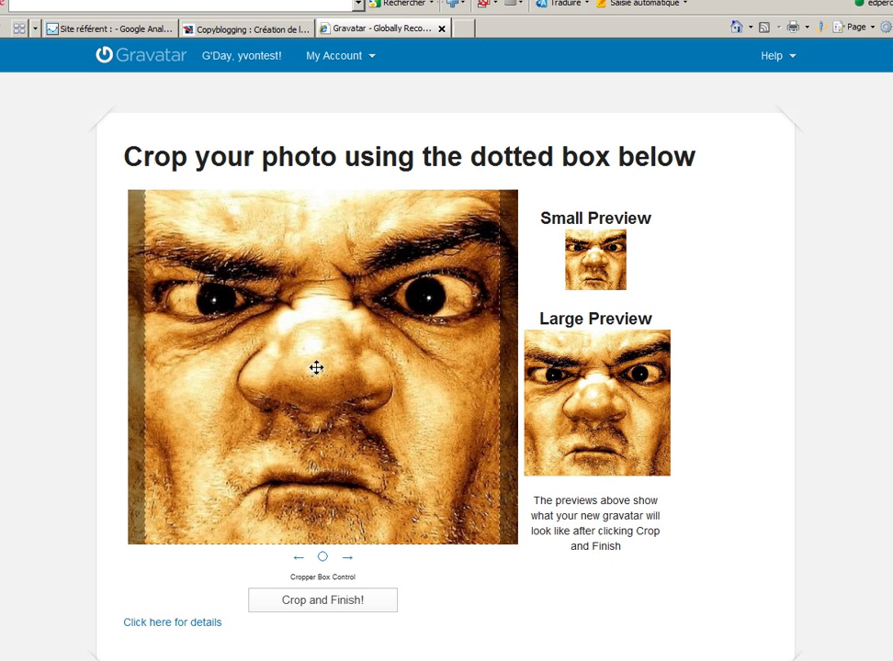
Crop colere.jpg with the square shifted slightly left and give it a G rating
{"action": "left_click_drag", "start_coordinate": [368, 376], "coordinate": [361, 378]}
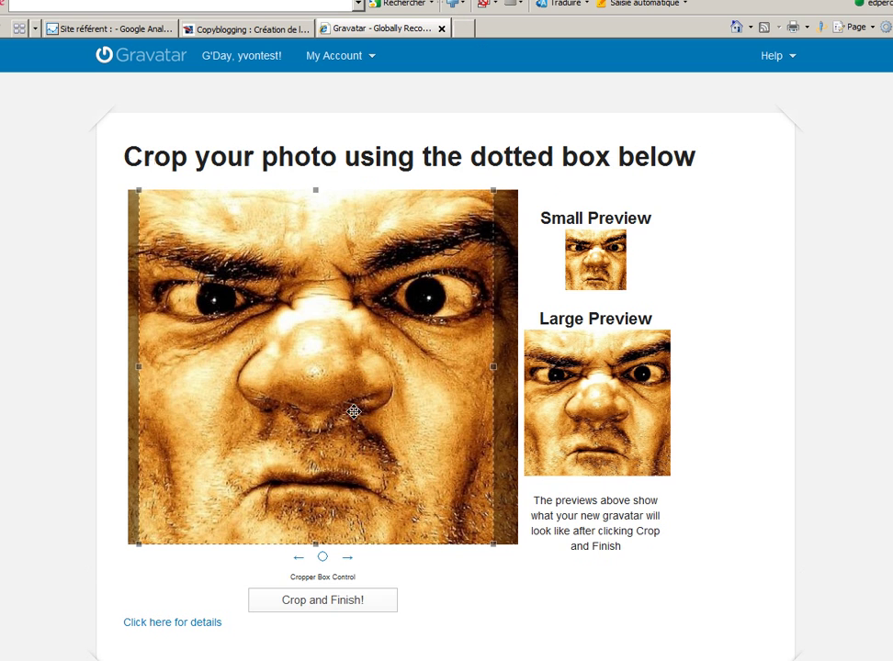
{"action": "left_click", "coordinate": [315, 606]}
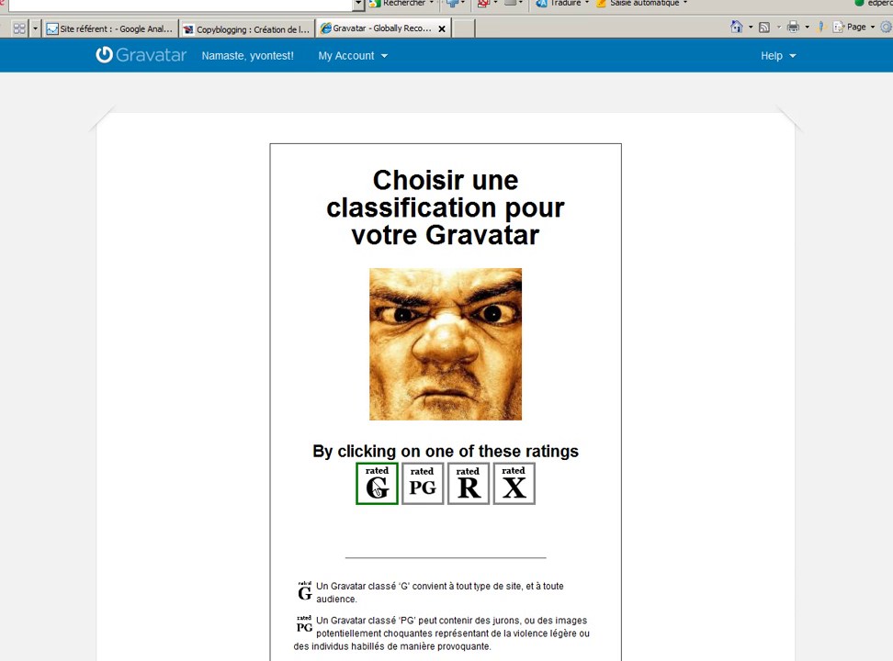
{"action": "left_click", "coordinate": [379, 487]}
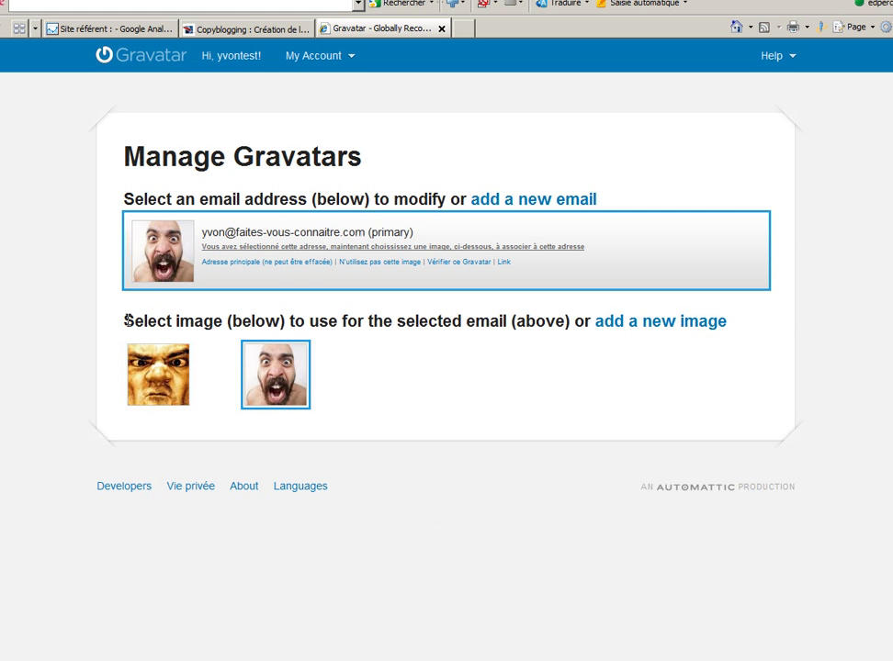
Assign the bald-man photo colere.jpg to the primary e-mail address and confirm
{"action": "mouse_move", "coordinate": [325, 386]}
{"action": "left_click", "coordinate": [277, 375]}
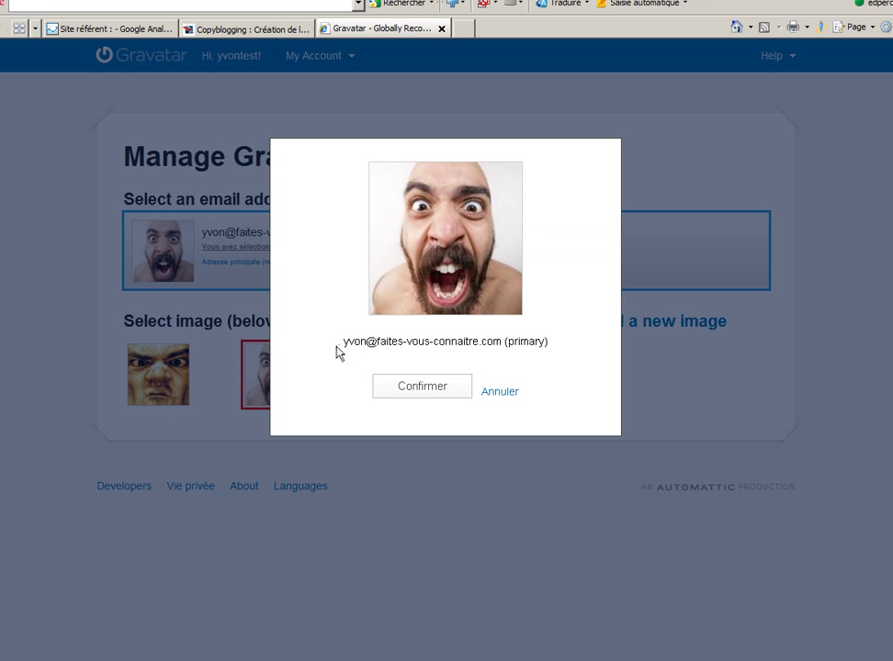
{"action": "left_click", "coordinate": [422, 390]}
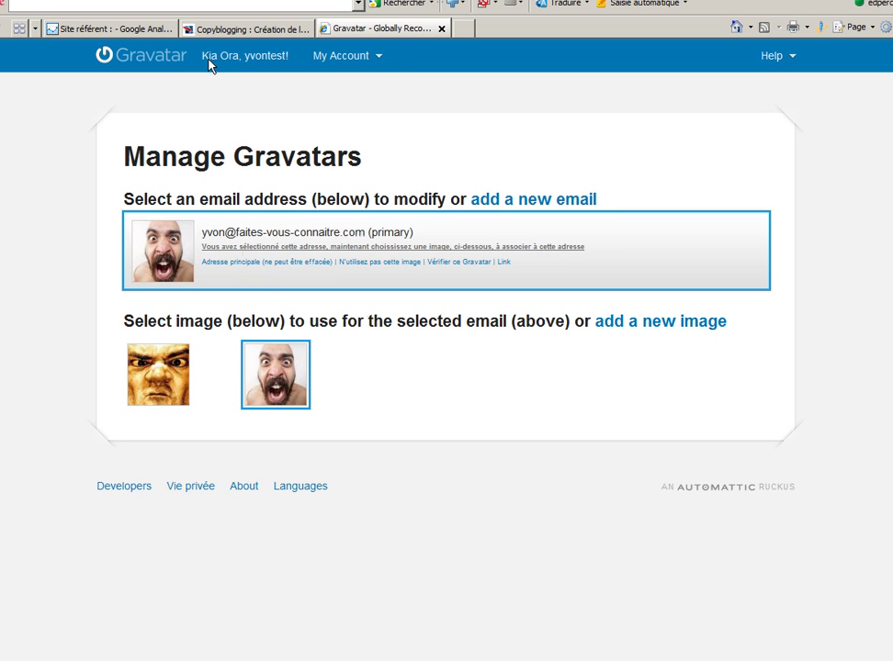
{"action": "left_click", "coordinate": [252, 31]}
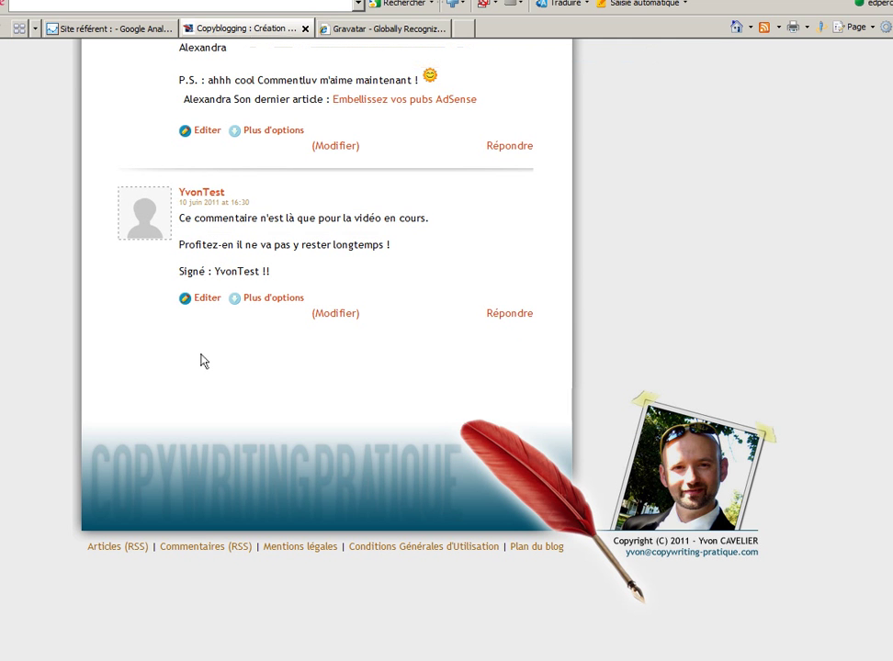
Reload the Copyblogging comments to show the shouting-face avatar, then return to Gravatar
{"action": "key", "text": "F5"}
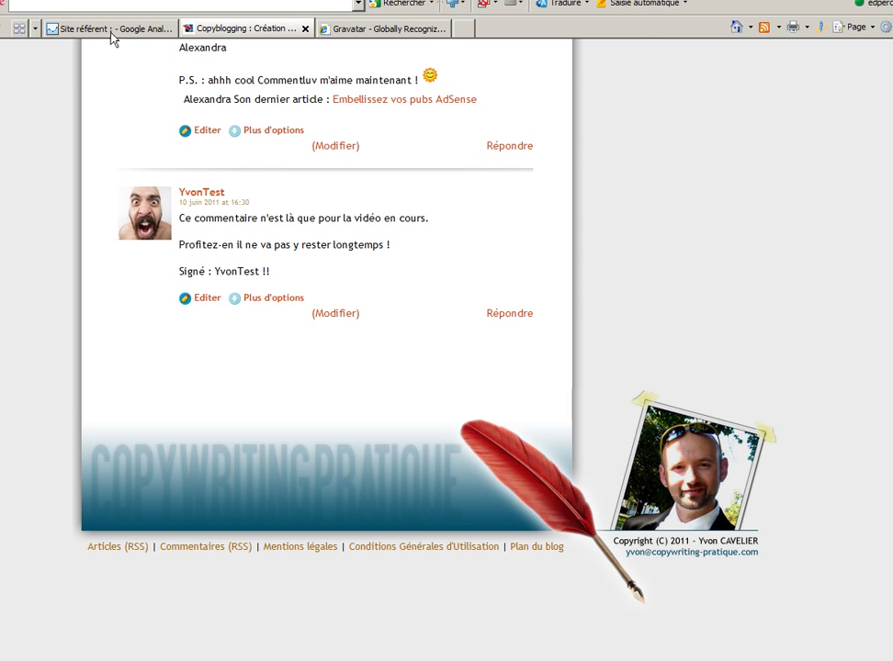
{"action": "left_click", "coordinate": [353, 35]}
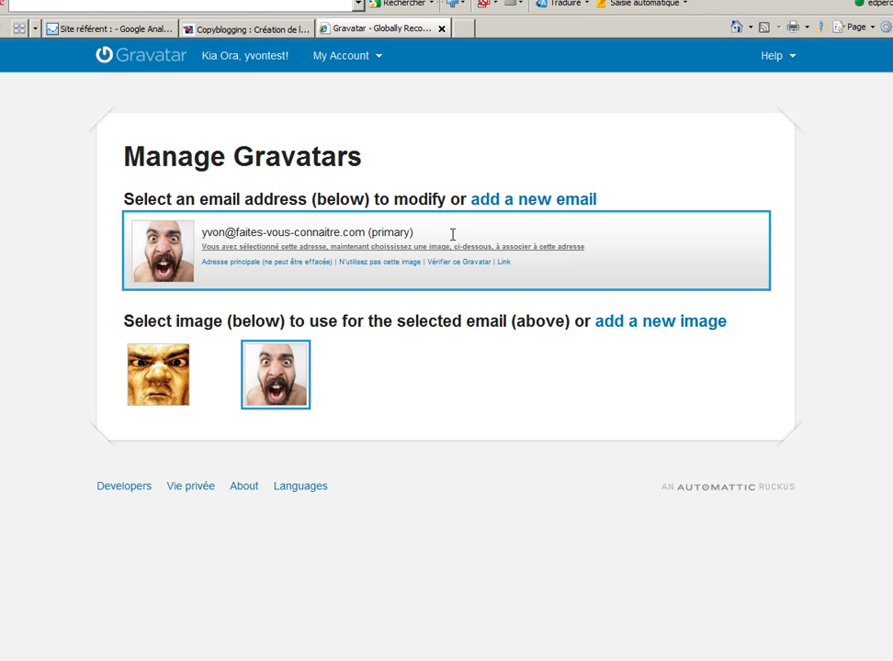
Follow the 'add a new email' link on Manage Gravatars to reach the add-address page
{"action": "mouse_move", "coordinate": [659, 327]}
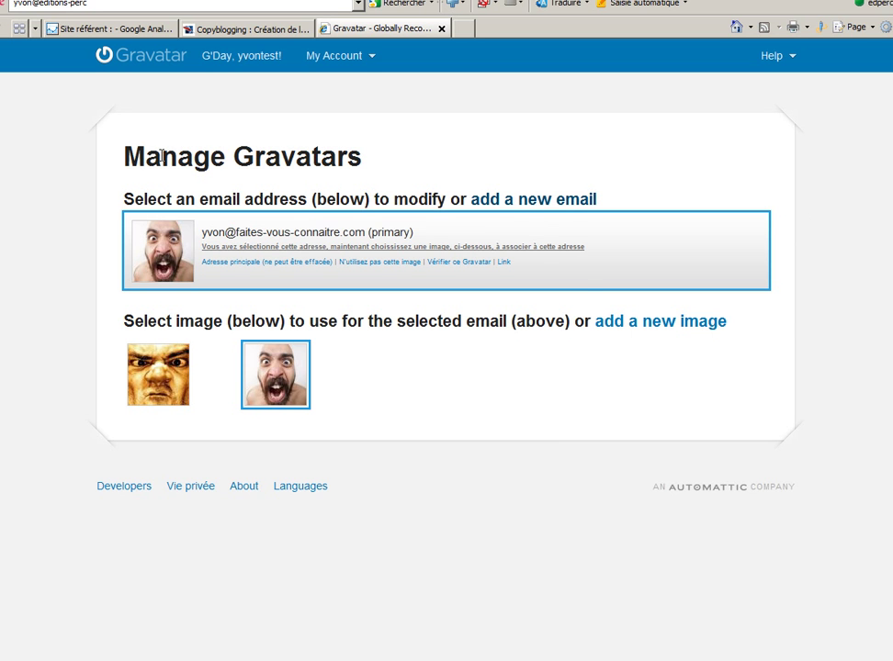
{"action": "left_click", "coordinate": [523, 208]}
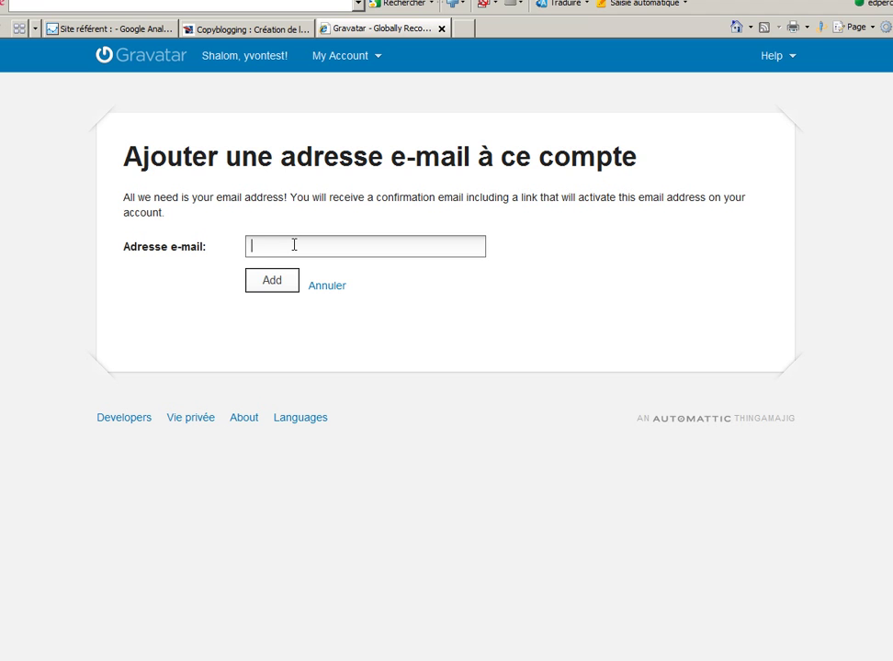
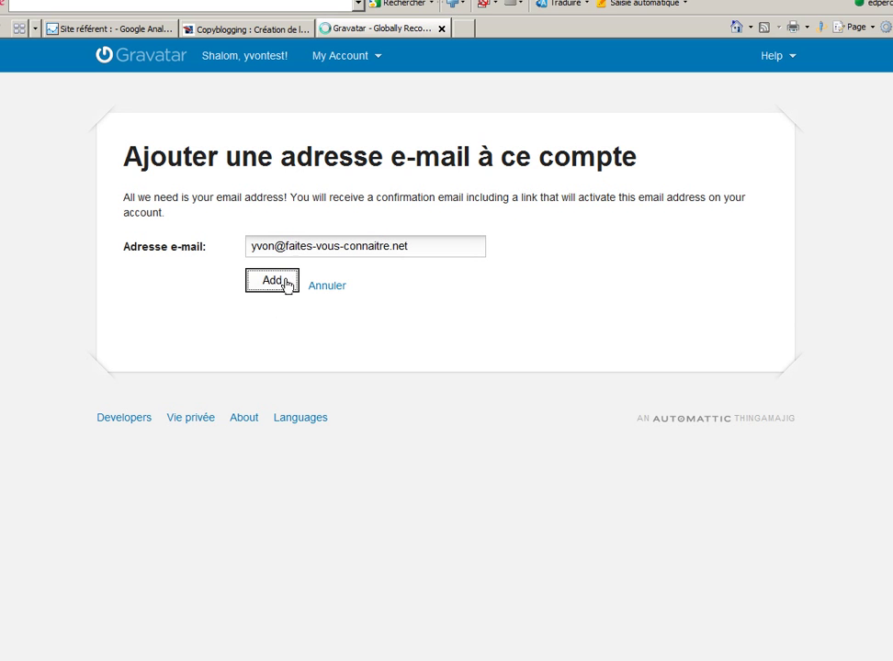
Enter the second e-mail address in the Adresse e-mail field and submit it
{"action": "left_click", "coordinate": [288, 284]}
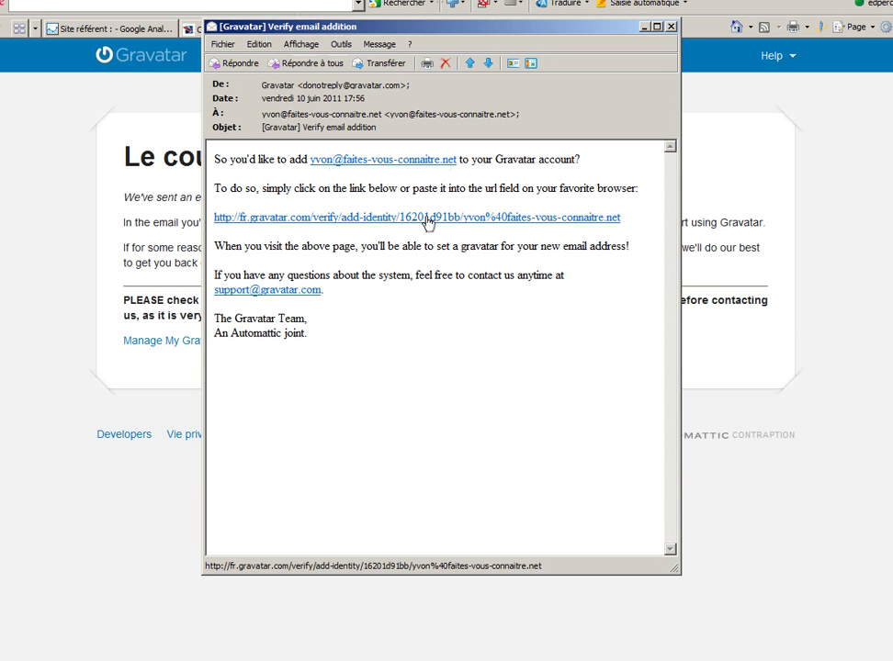
Open the fr.gravatar.com verify link in the 'Verify email addition' message
{"action": "left_click", "coordinate": [422, 219]}
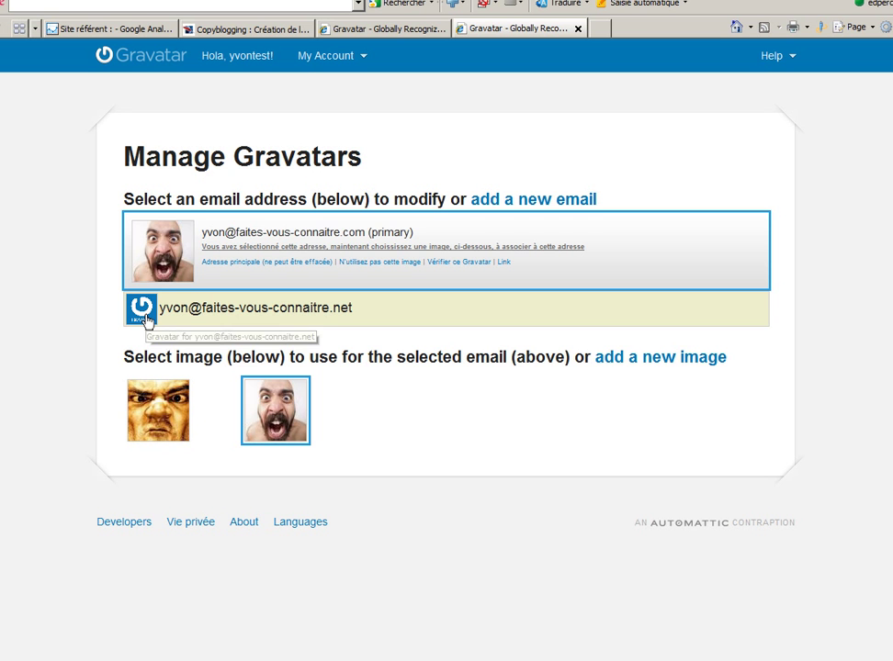
Assign the angry-face photo to the second address, confirm, and recheck its row
{"action": "left_click", "coordinate": [319, 308]}
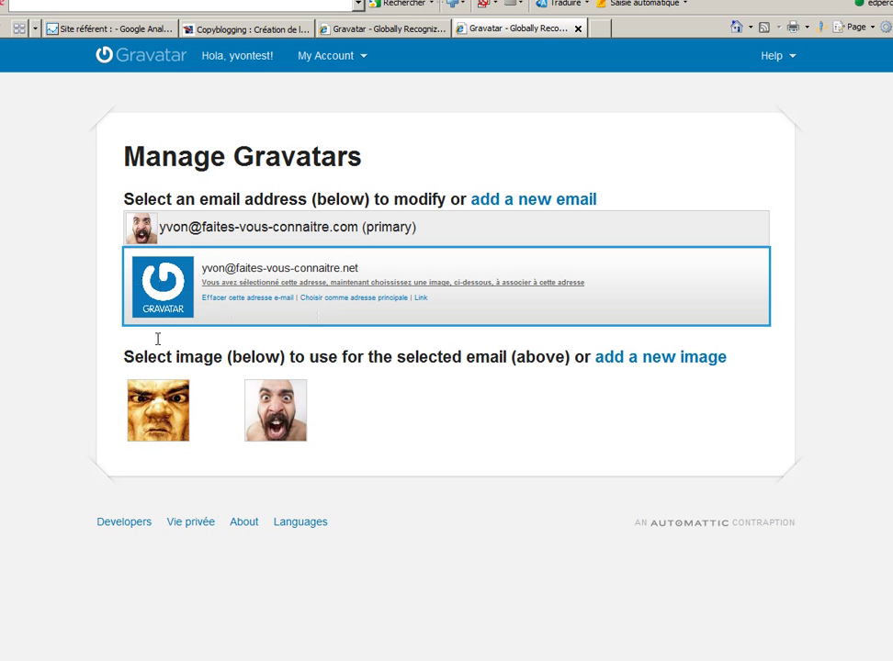
{"action": "mouse_move", "coordinate": [156, 409]}
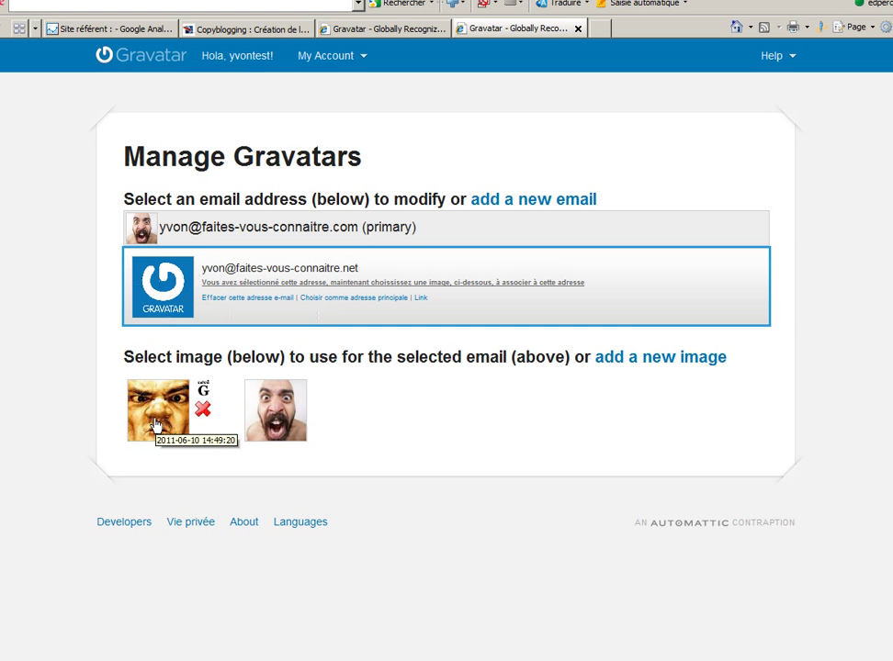
{"action": "left_click", "coordinate": [157, 424]}
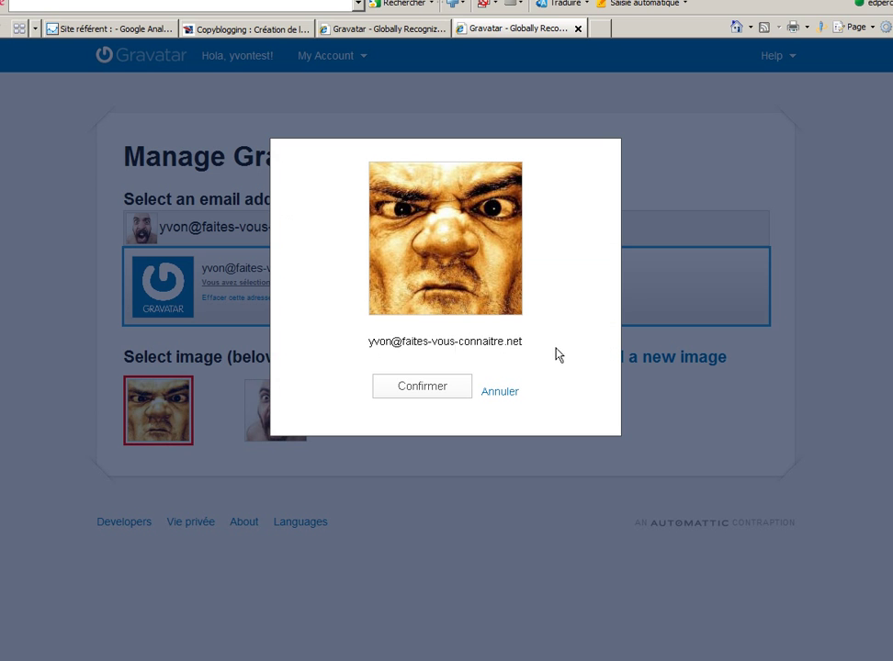
{"action": "left_click", "coordinate": [423, 390]}
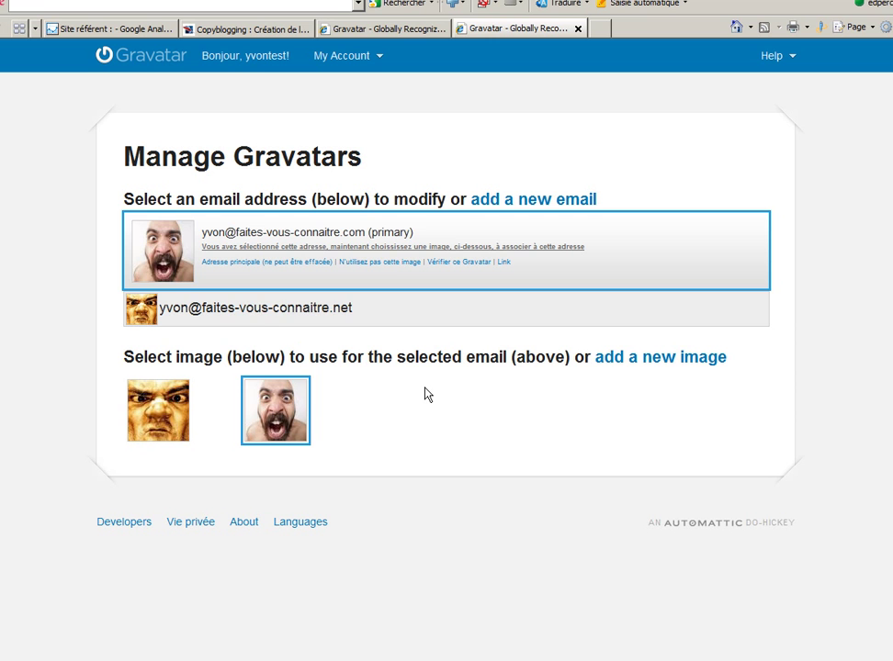
{"action": "left_click", "coordinate": [578, 305]}
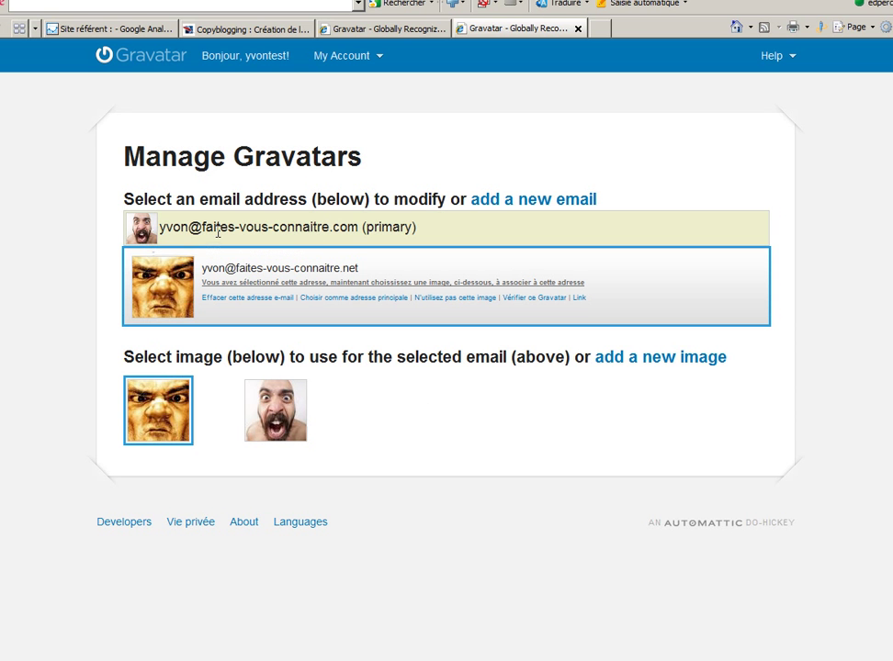